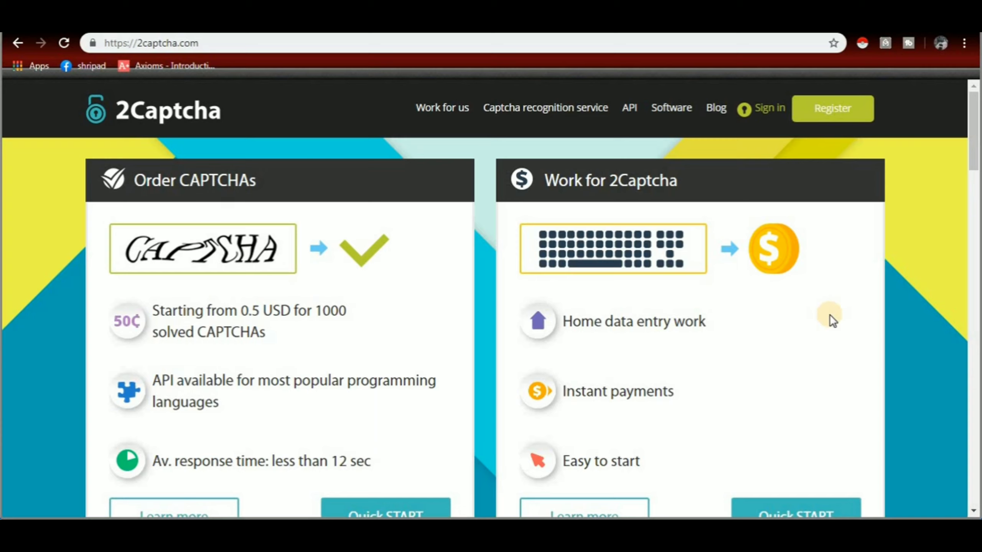
# Step: Register a new 2Captcha account with an e-mail address and password
pyautogui.click(841, 112)
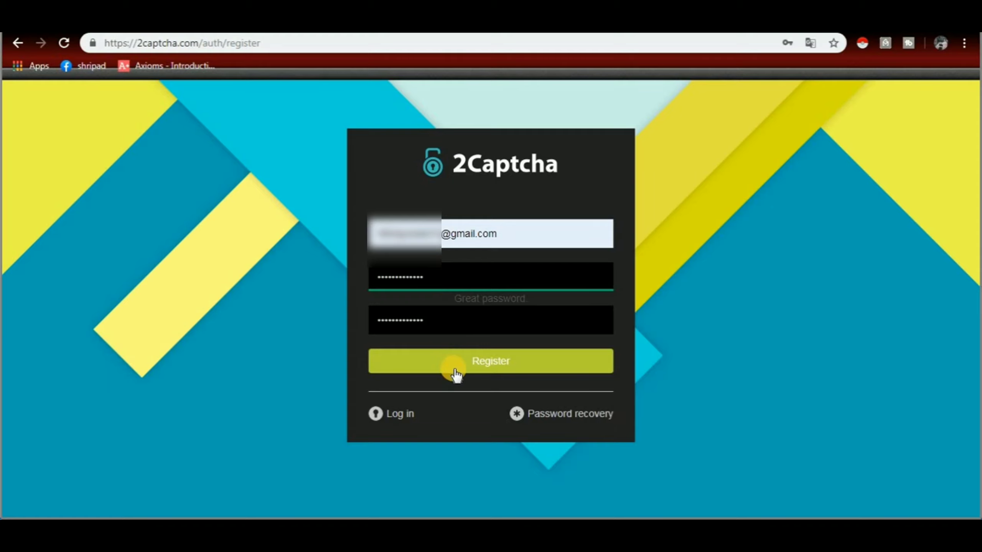
pyautogui.click(484, 368)
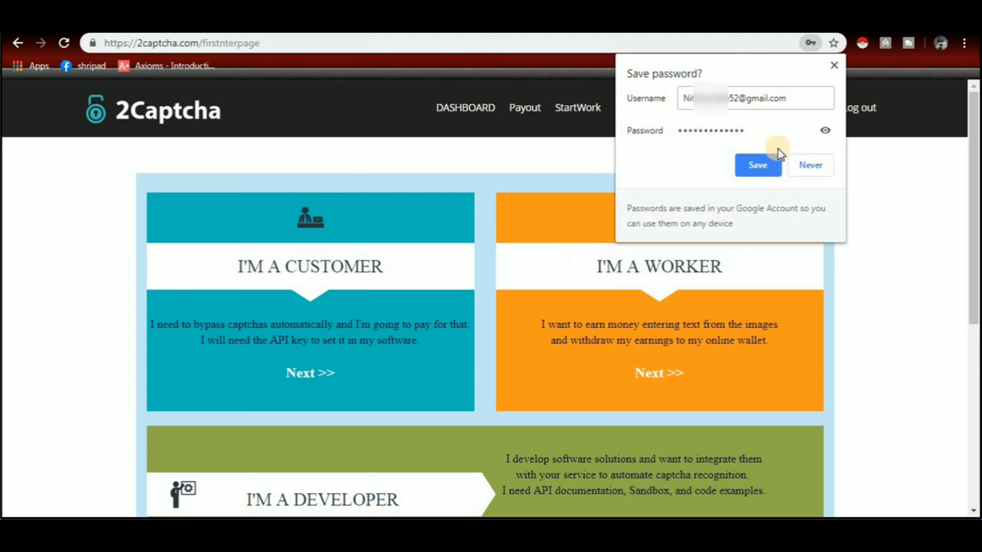
# Step: Save the login in the browser and continue with the I'M A WORKER role
pyautogui.click(750, 164)
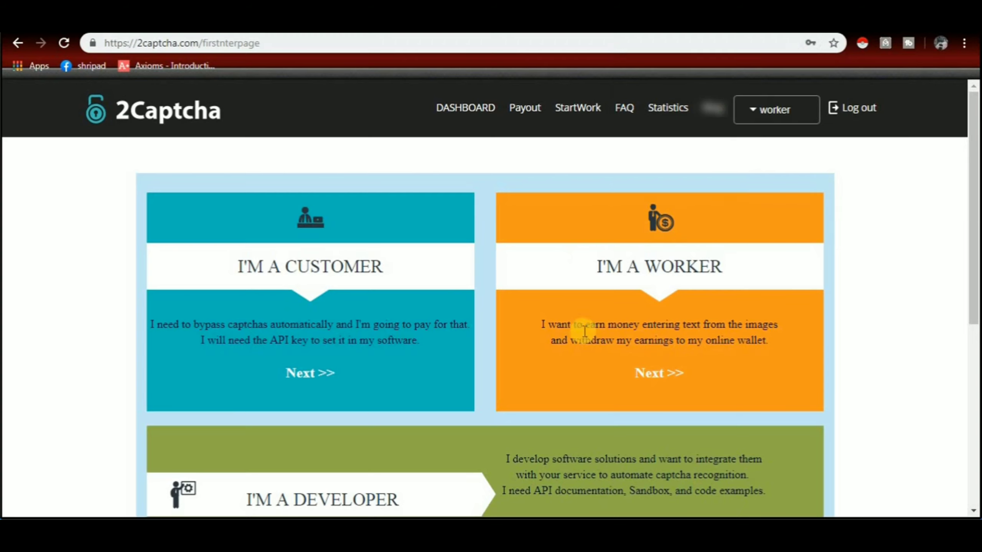
pyautogui.click(662, 381)
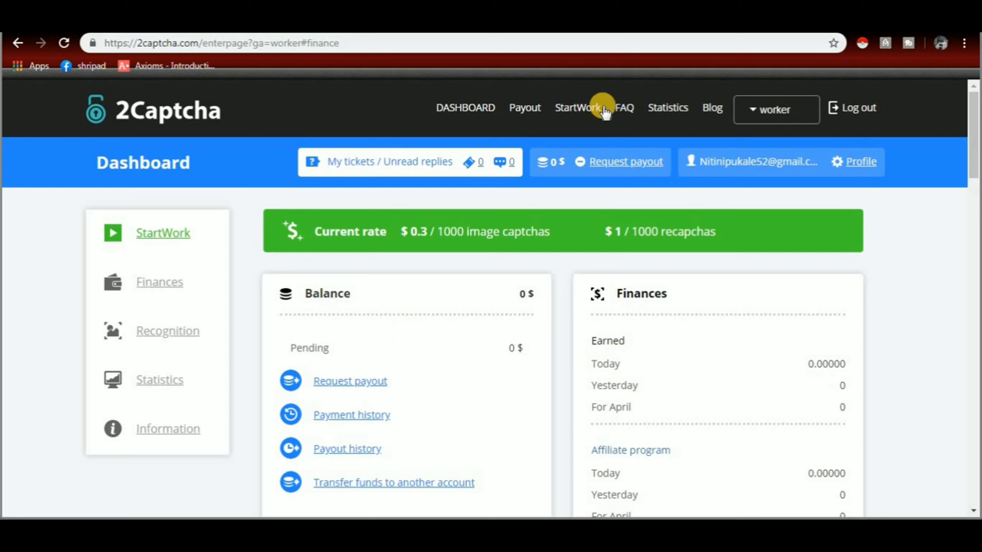
# Step: Go to StartWork and scroll down to the training panel showing 0/44
pyautogui.click(570, 106)
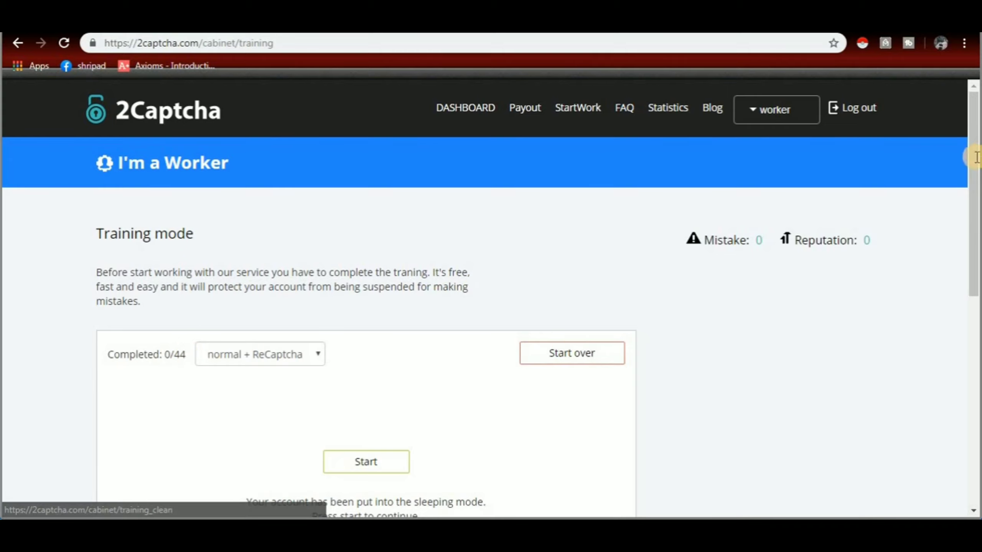
pyautogui.moveTo(974, 159); pyautogui.dragTo(972, 229)
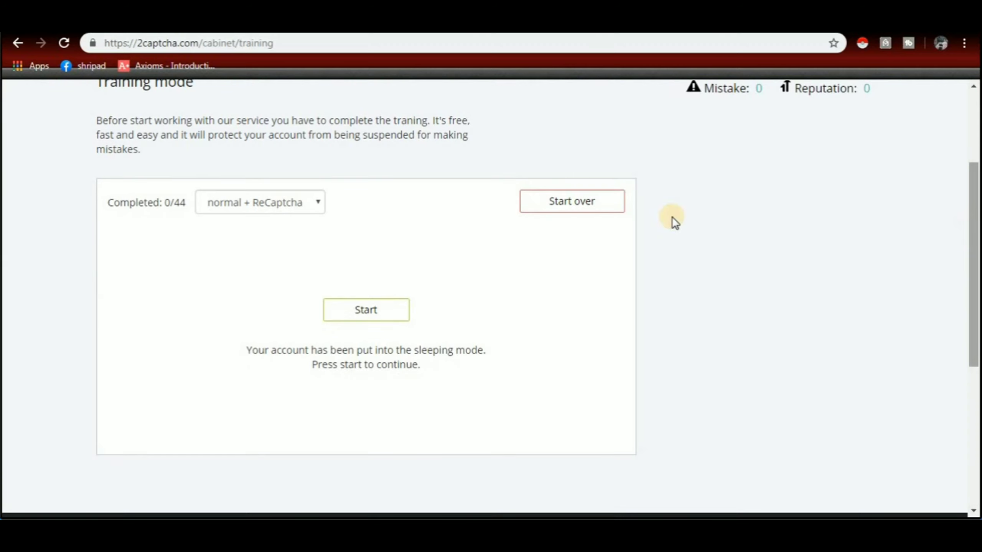
# Step: Start training and answer the first two number captchas with 281737 and 29274805
pyautogui.click(374, 312)
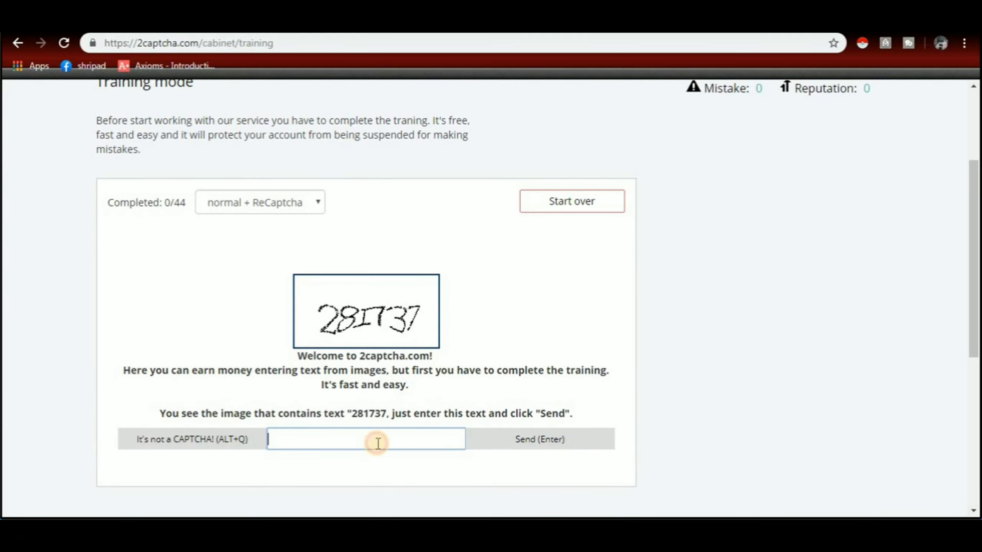
pyautogui.write('281737')
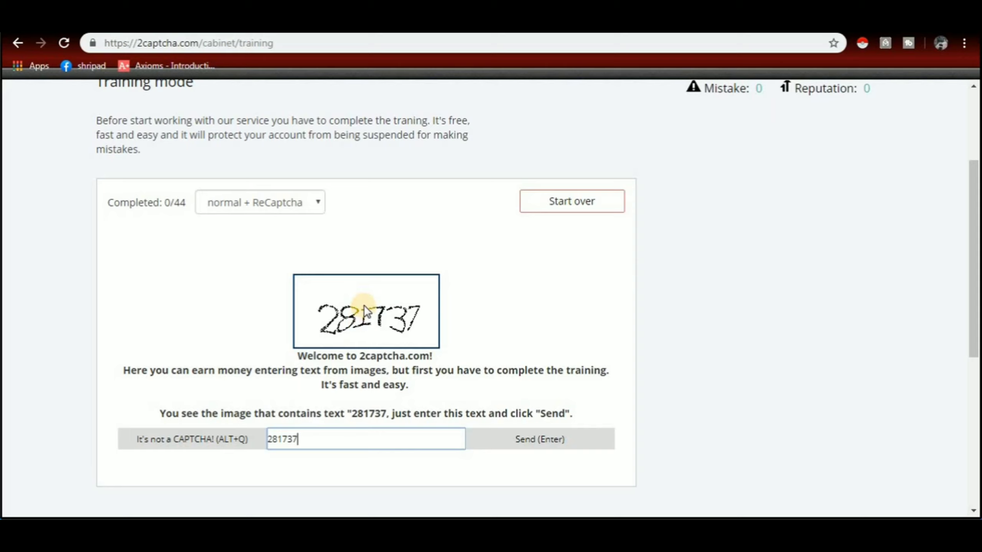
pyautogui.click(540, 443)
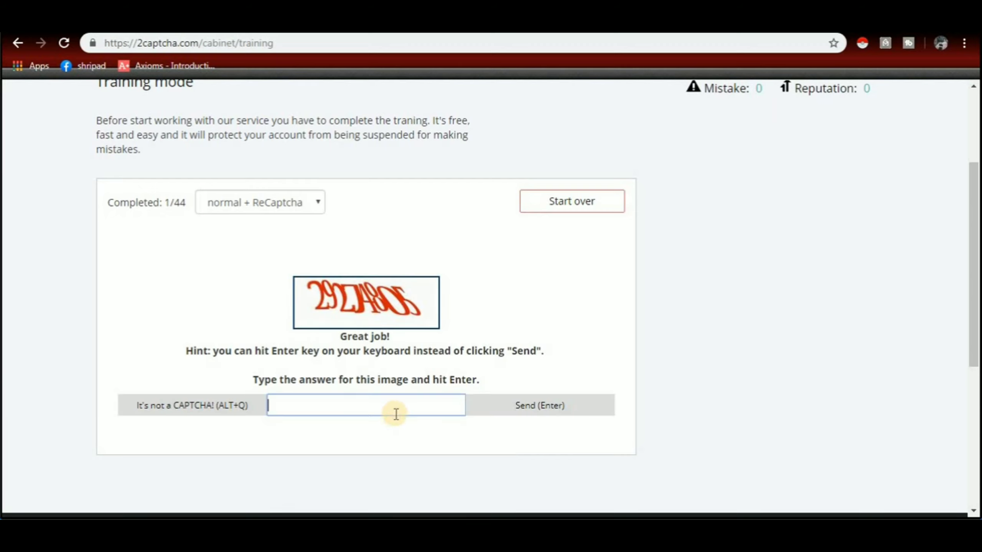
pyautogui.write('29274805')
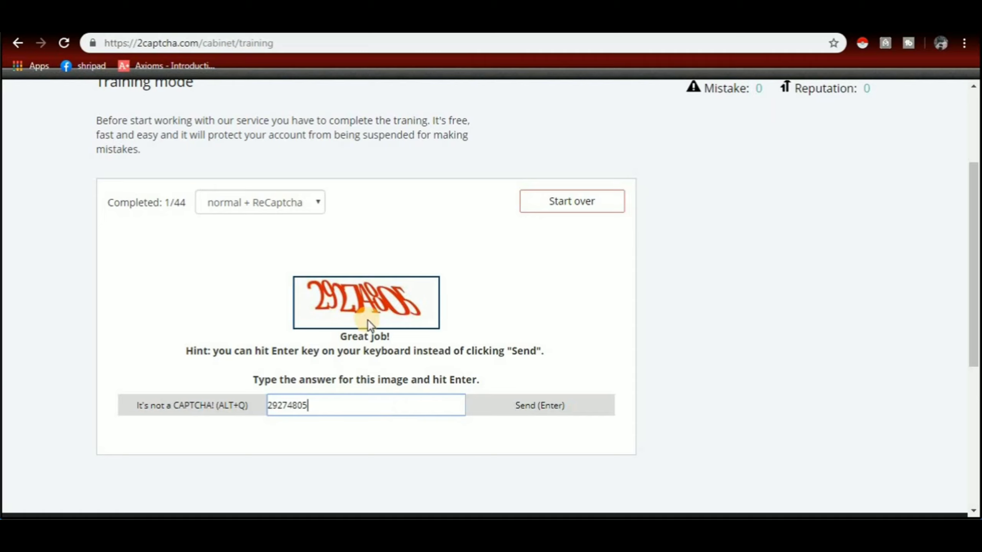
pyautogui.click(539, 407)
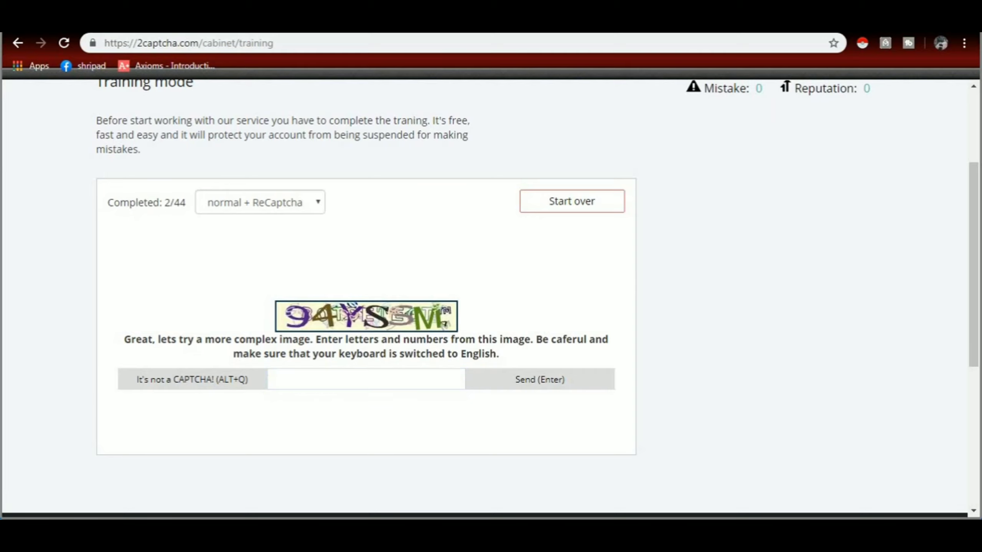
# Step: Enter the training captcha answers 94, YS and SM to reach 12/44
pyautogui.write('94')
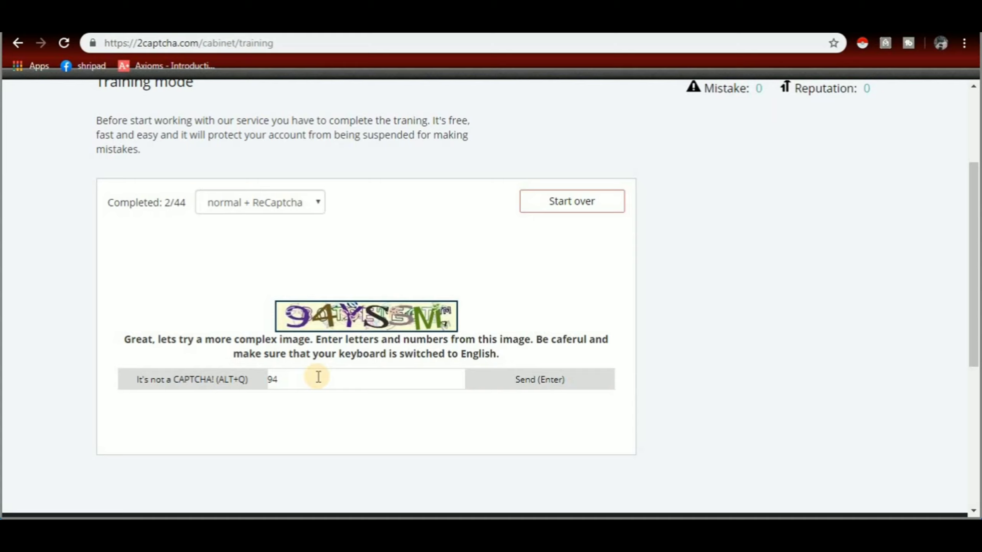
pyautogui.click(318, 377)
pyautogui.write('YS')
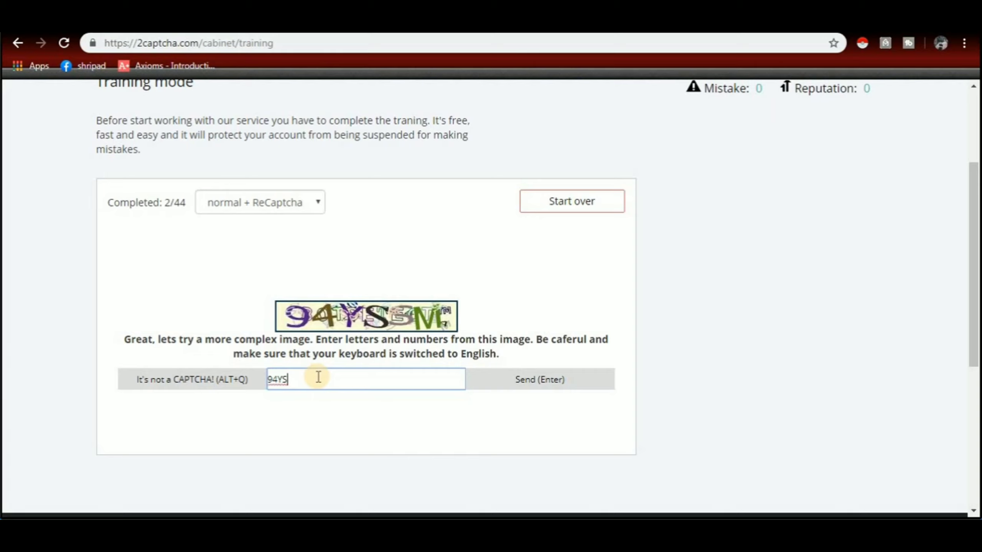
pyautogui.write('SM')
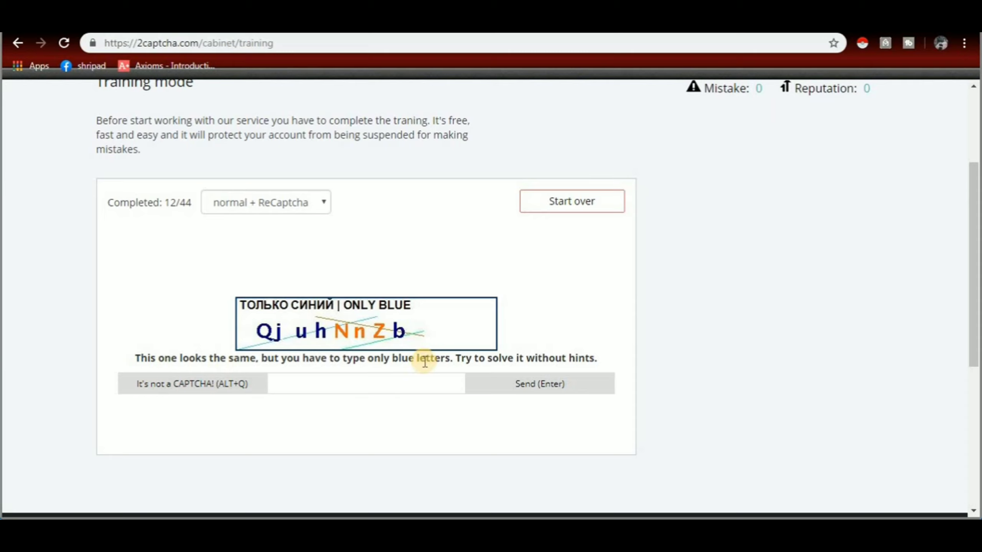
# Step: Submit the blue letters 'Qjuhb' as the captcha answer
pyautogui.click(350, 382)
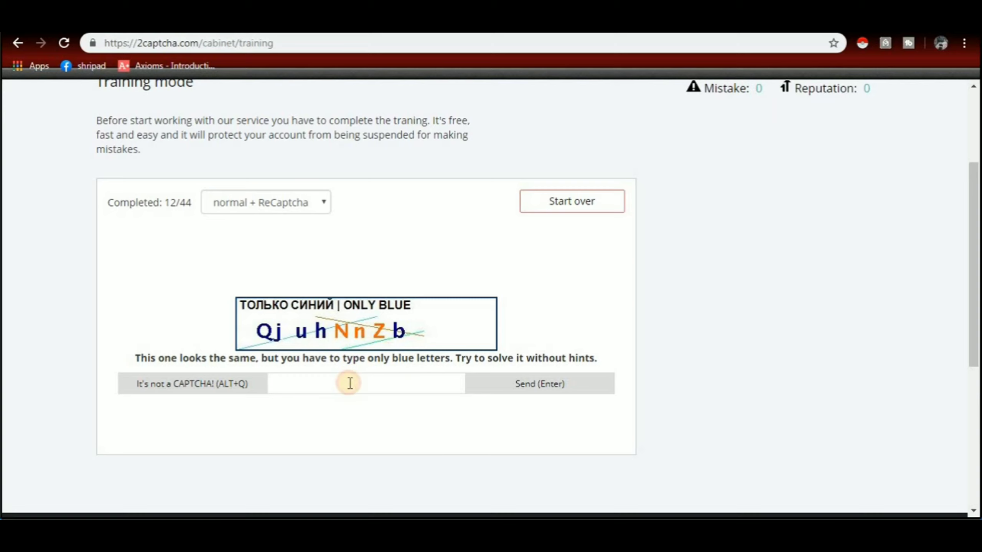
pyautogui.write('Q')
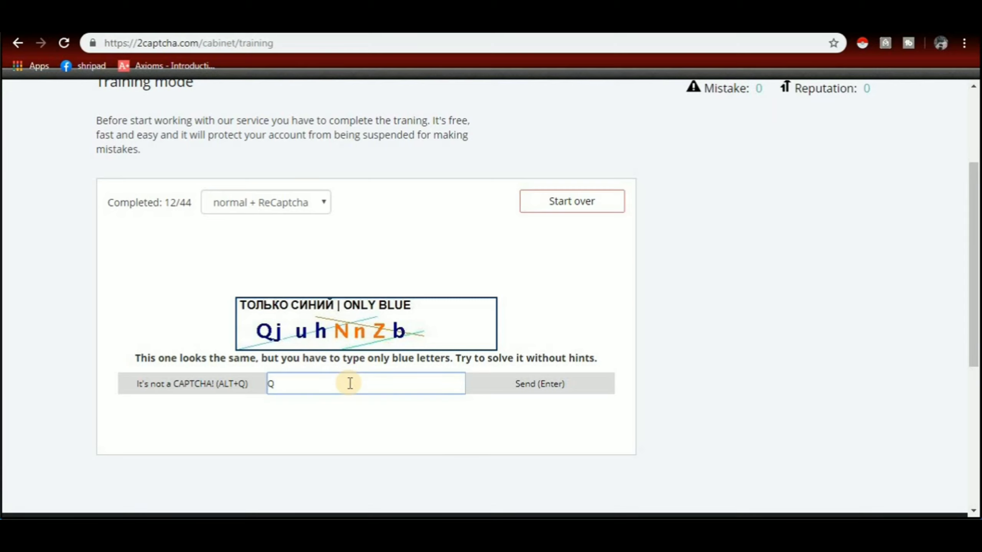
pyautogui.write('juhb')
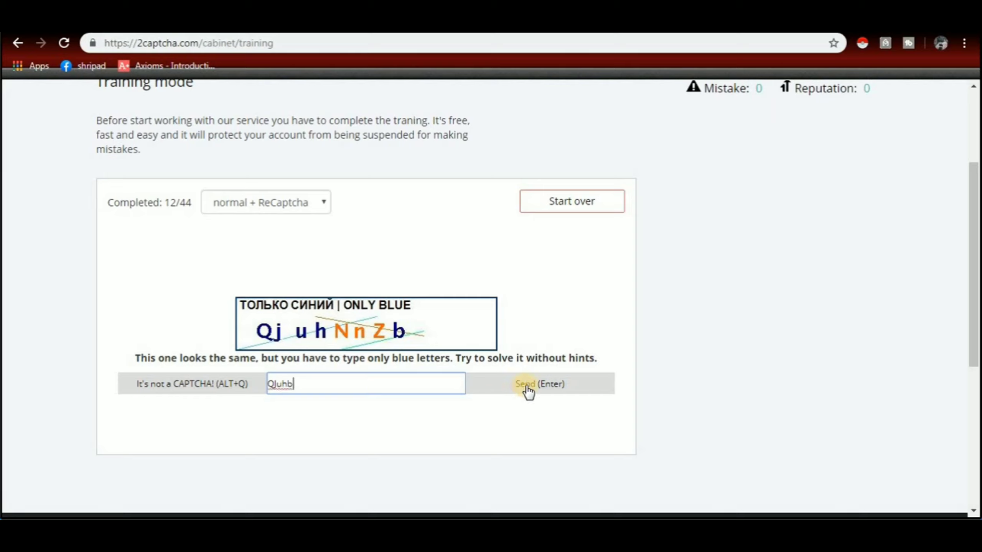
pyautogui.click(528, 391)
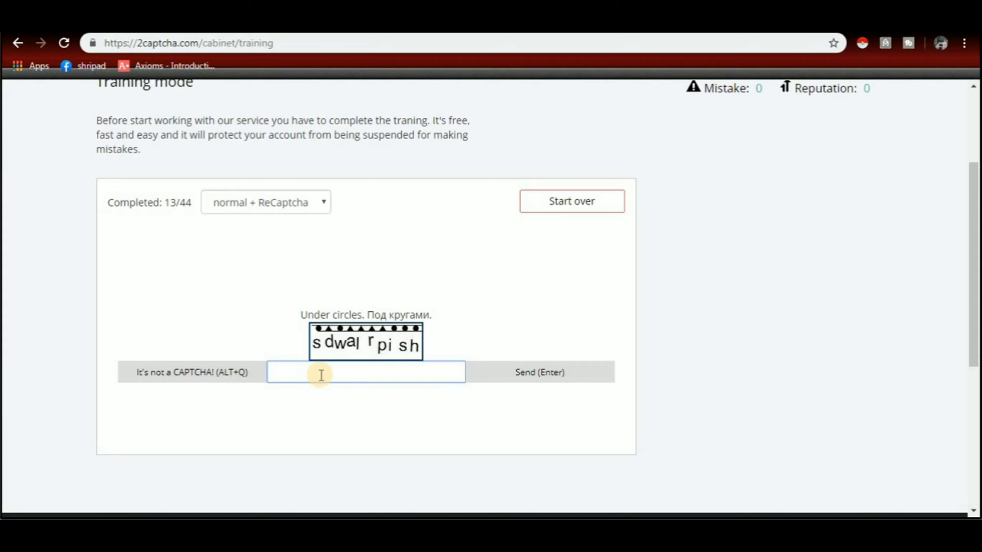
# Step: Answer the under-circles captcha with 'swish' and submit it
pyautogui.write('s')
pyautogui.press('BackSpace')
pyautogui.write('sw')
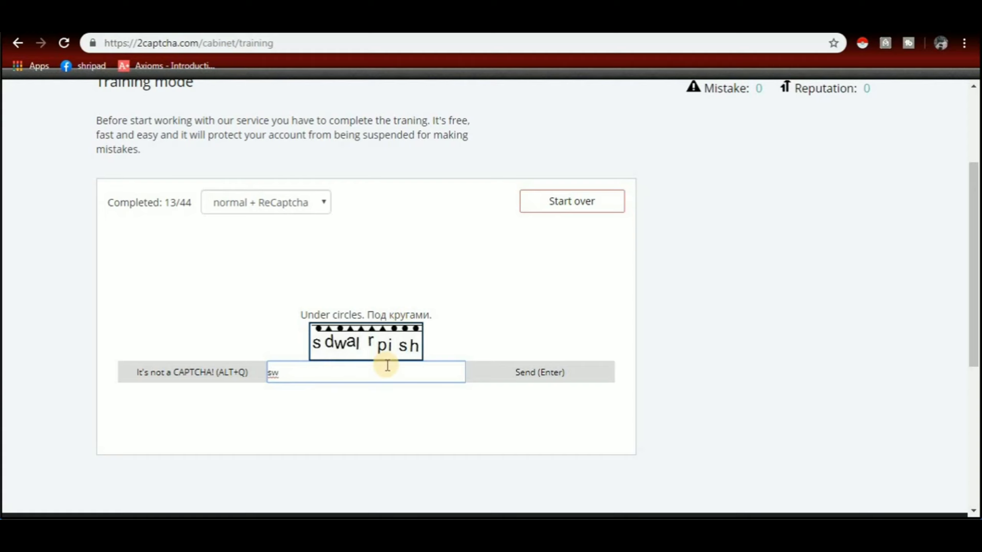
pyautogui.write('i')
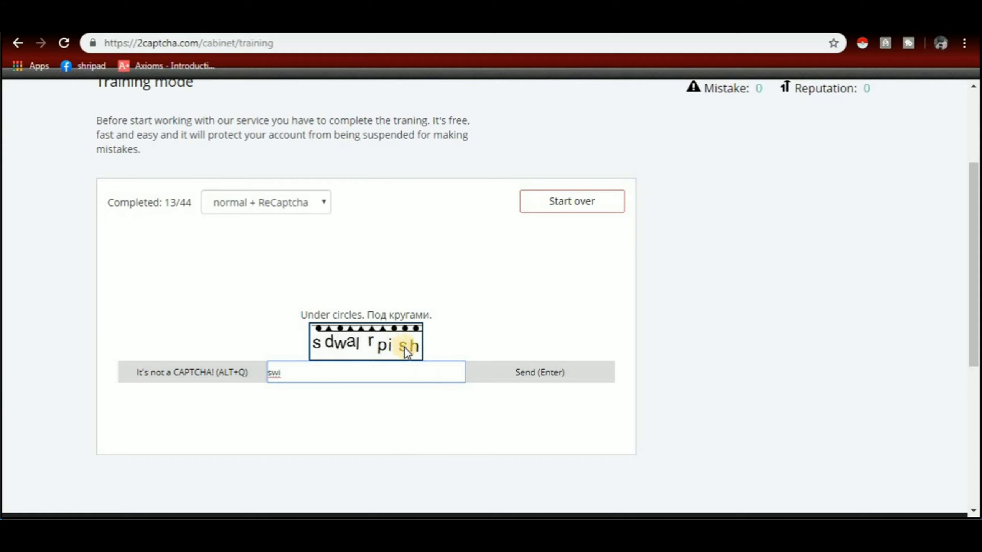
pyautogui.write('sh')
pyautogui.click(572, 372)
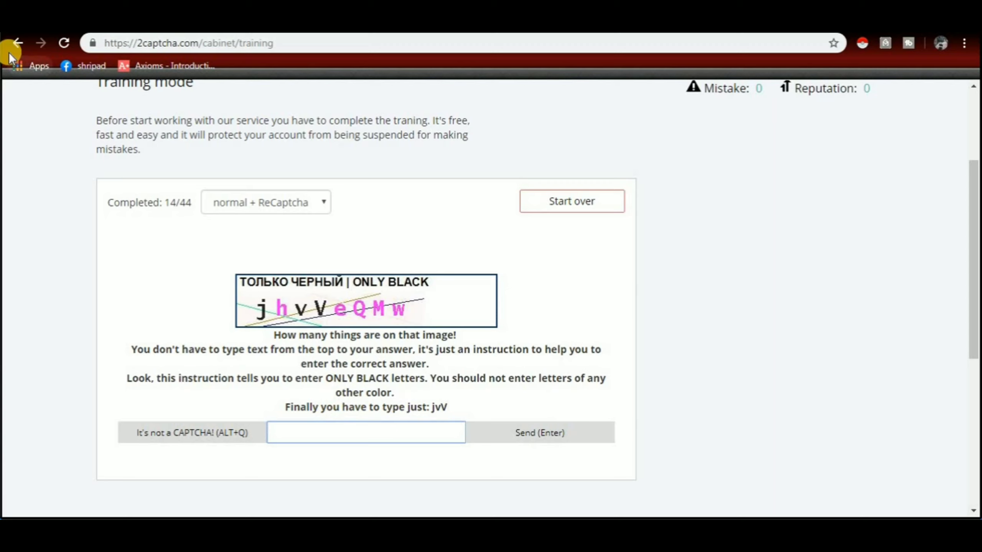
# Step: Solve the black-letters captcha with 'jvV' and the next one with 'YZEM'
pyautogui.click(373, 337)
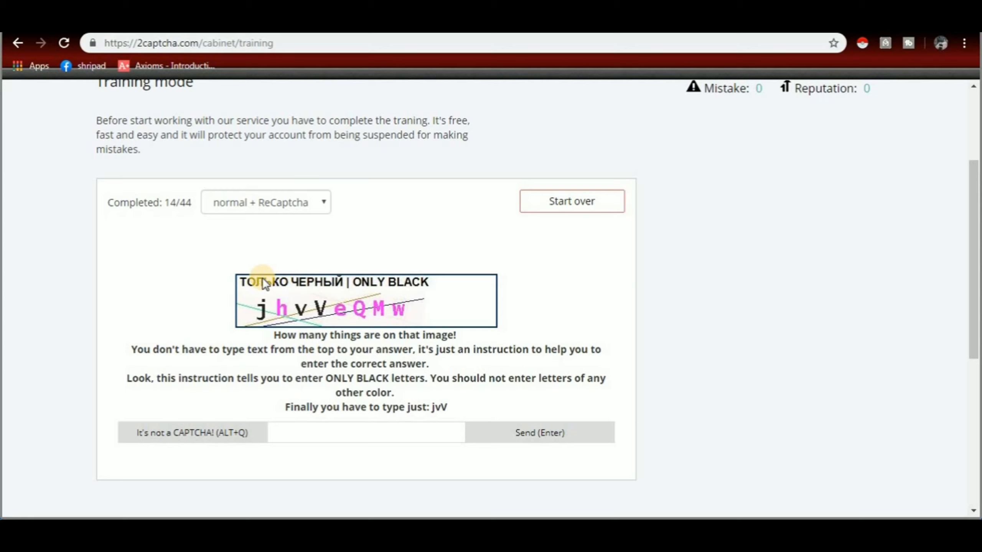
pyautogui.click(340, 435)
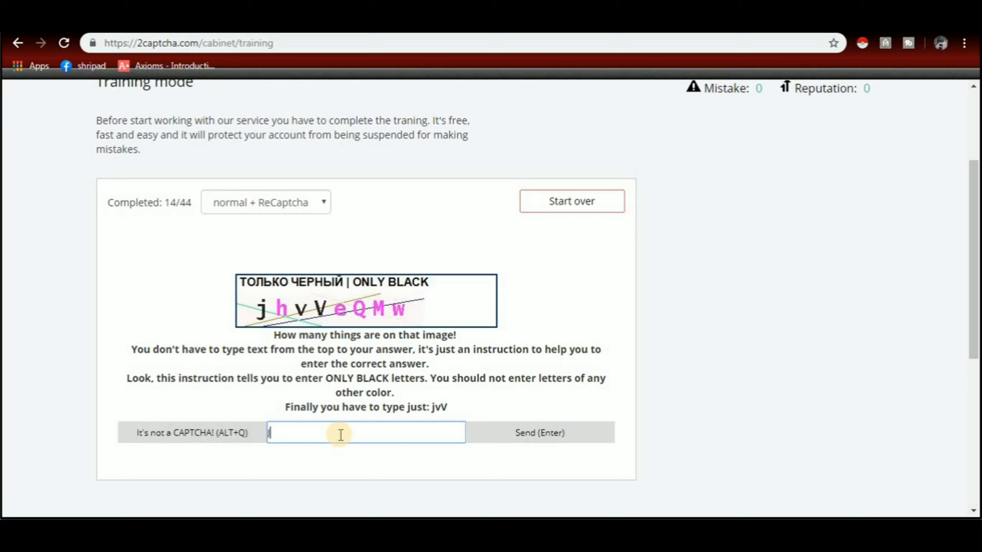
pyautogui.write('jvV')
pyautogui.click(545, 428)
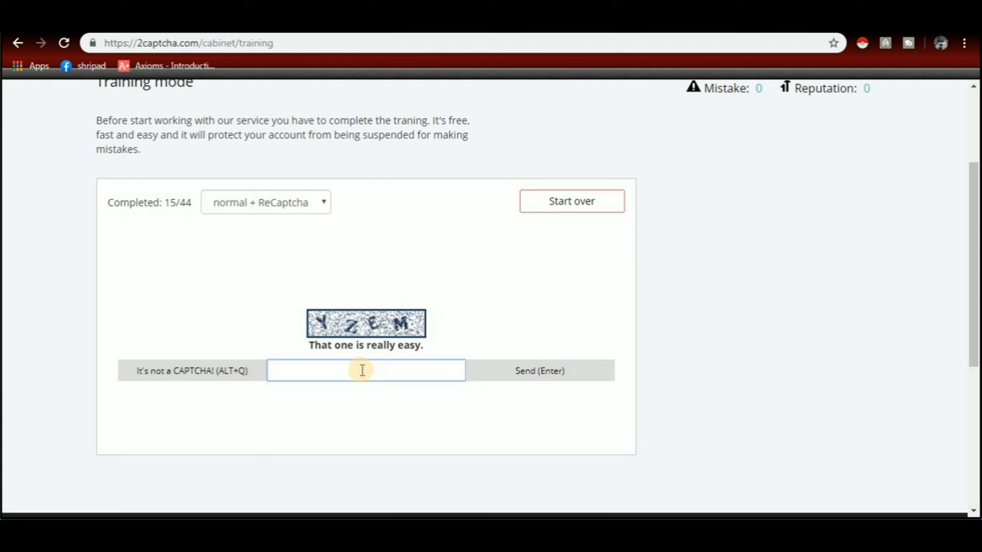
pyautogui.write('YZEM')
pyautogui.click(556, 372)
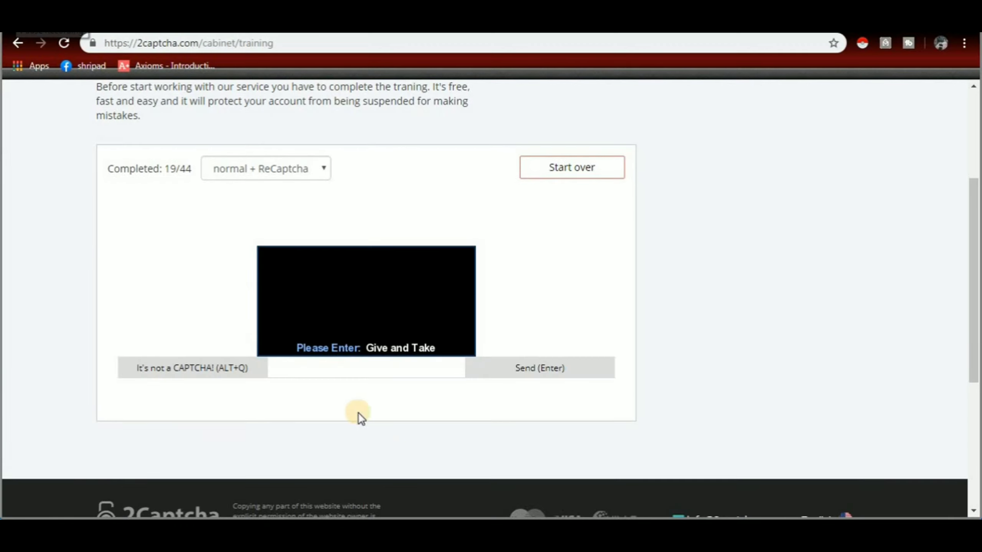
# Step: Answer the final captcha with 'Give and Take', completing training at 44/44
pyautogui.click(308, 368)
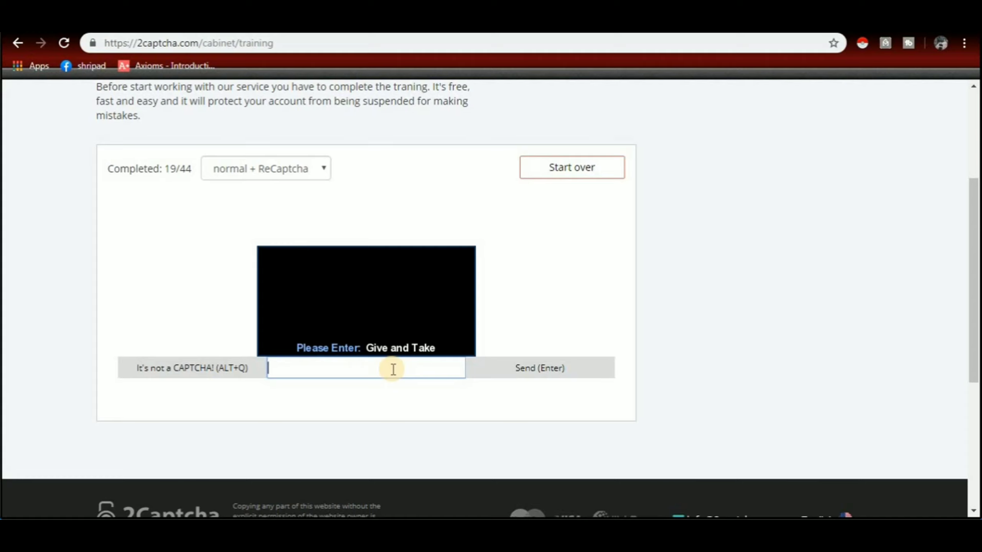
pyautogui.write('g')
pyautogui.press('BackSpace')
pyautogui.write('g')
pyautogui.press('BackSpace')
pyautogui.write('Gi')
pyautogui.write('ve')
pyautogui.write(' am')
pyautogui.press('BackSpace')
pyautogui.write('nd Take')
pyautogui.click(551, 375)
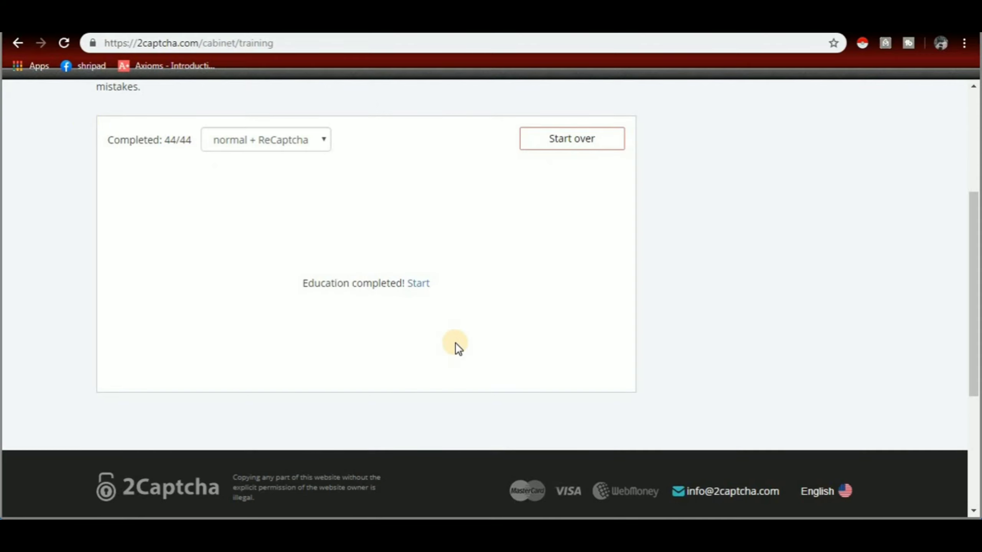
# Step: Use the Start link beside 'Education completed!' to open the I'm a Worker page
pyautogui.click(415, 282)
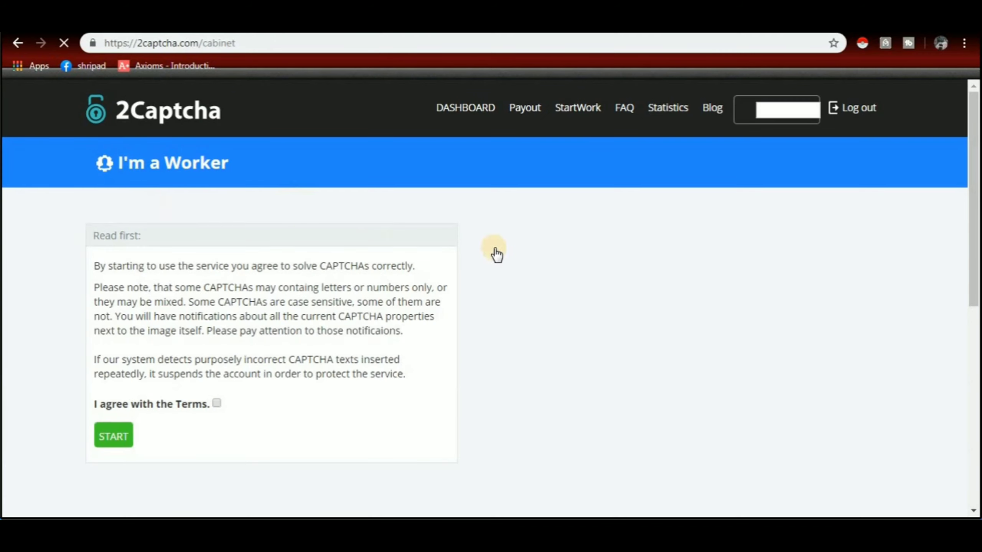
# Step: Agree to the worker Terms and start working as a captcha solver
pyautogui.click(218, 404)
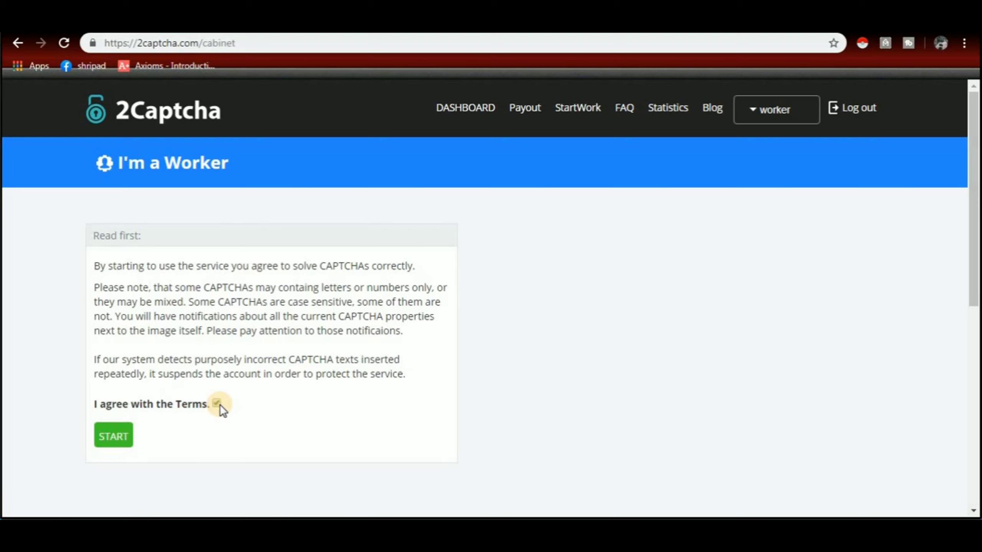
pyautogui.click(114, 436)
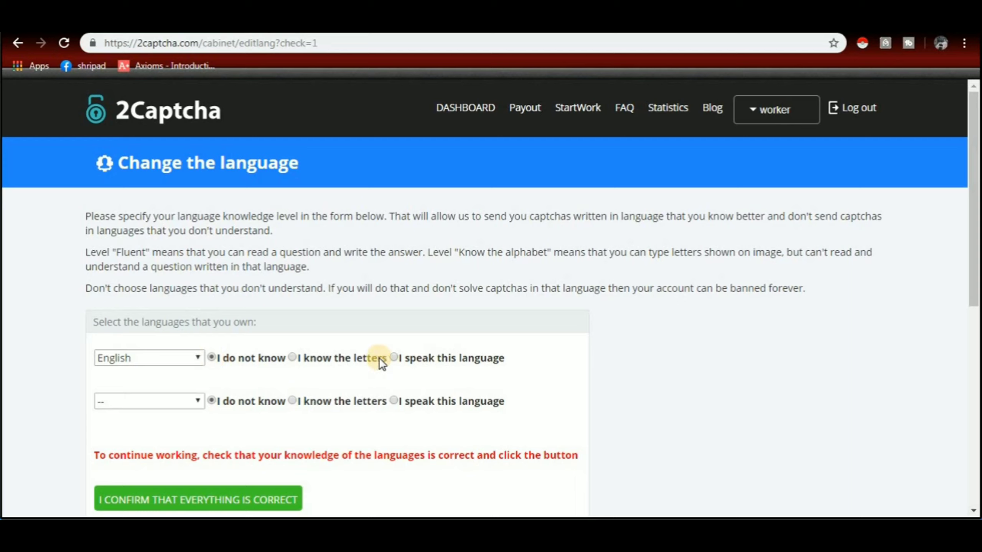
# Step: Set English in both language rows with their knowledge levels, then confirm everything is correct
pyautogui.click(198, 361)
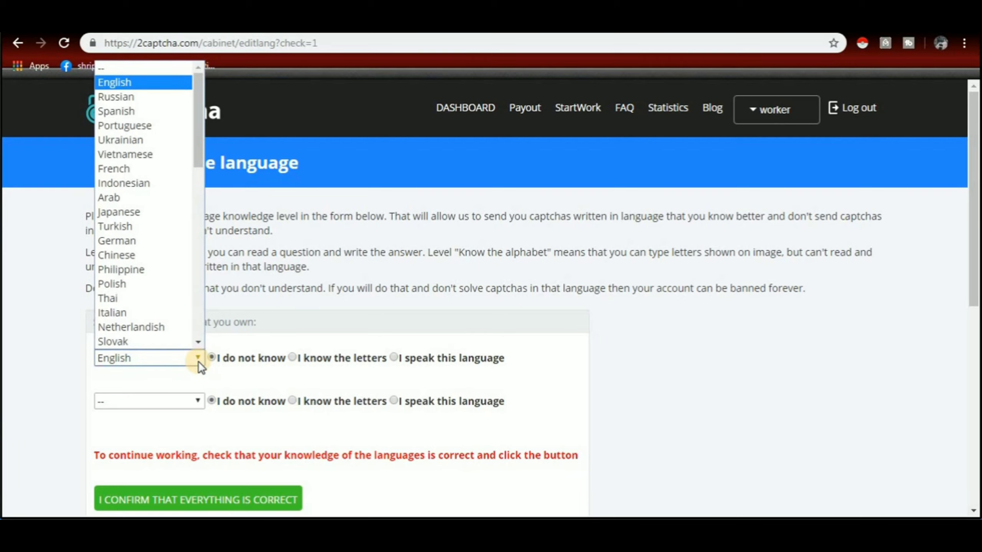
pyautogui.click(183, 83)
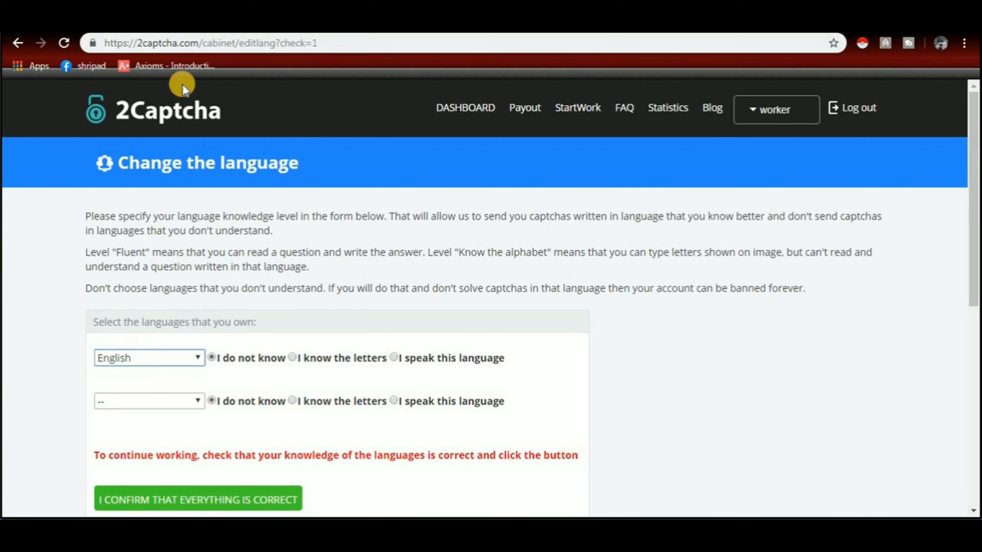
pyautogui.click(293, 359)
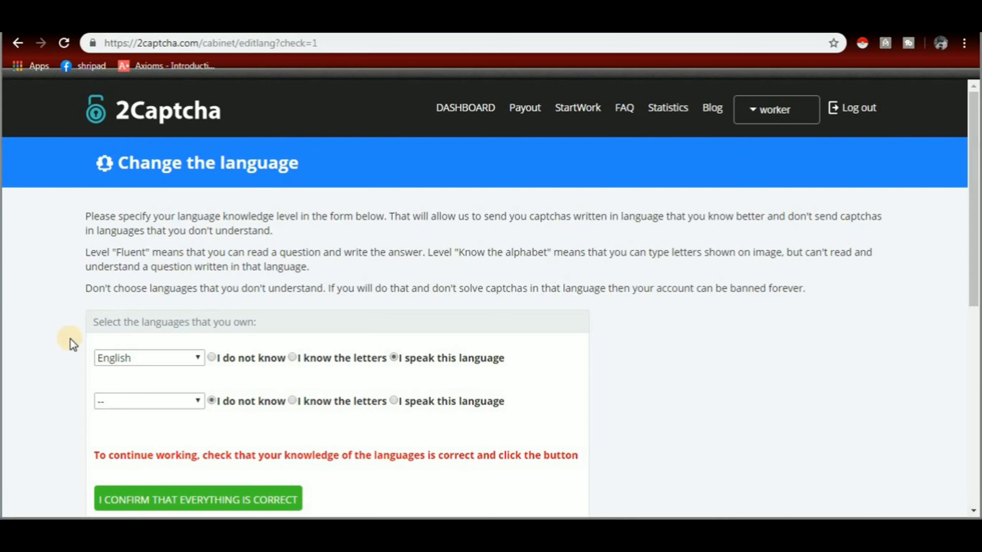
pyautogui.click(185, 402)
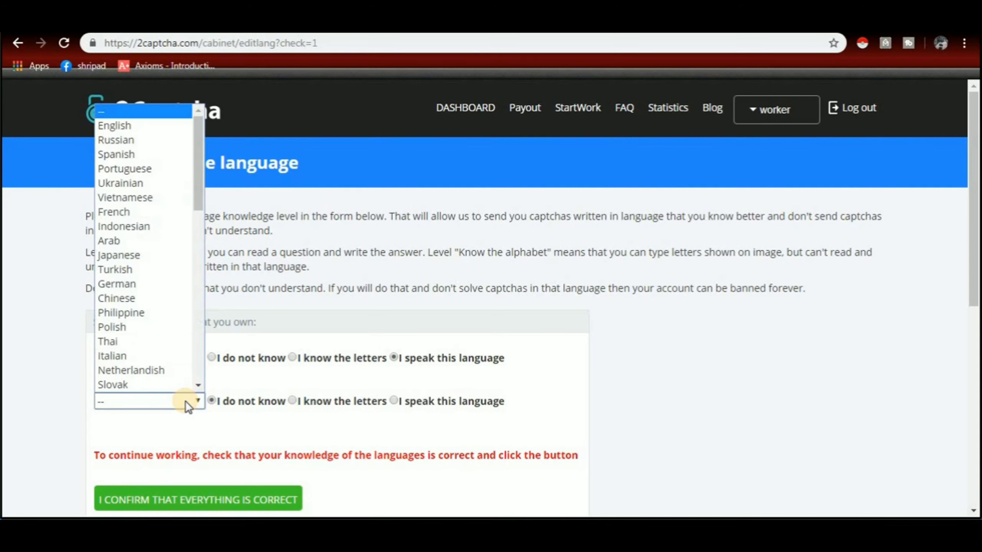
pyautogui.click(128, 124)
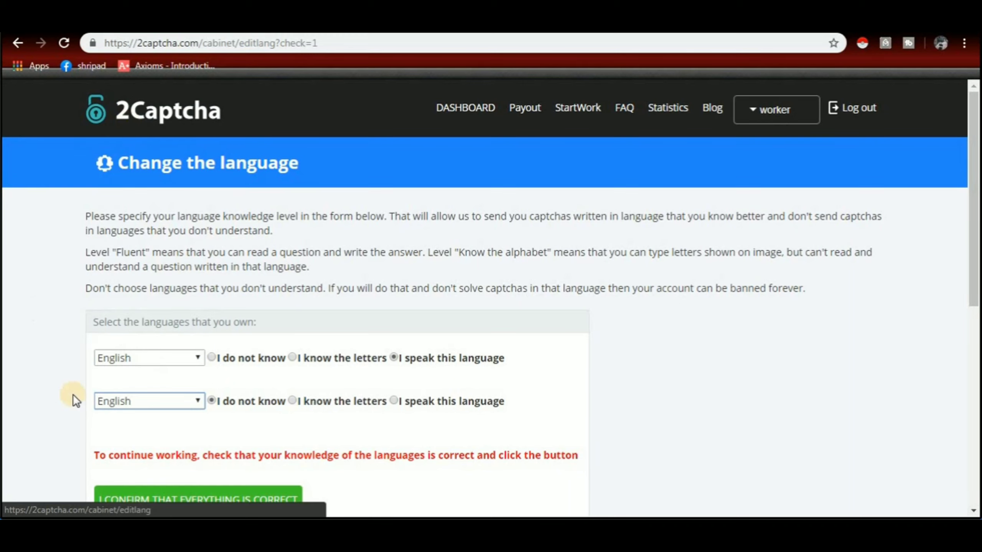
pyautogui.click(292, 401)
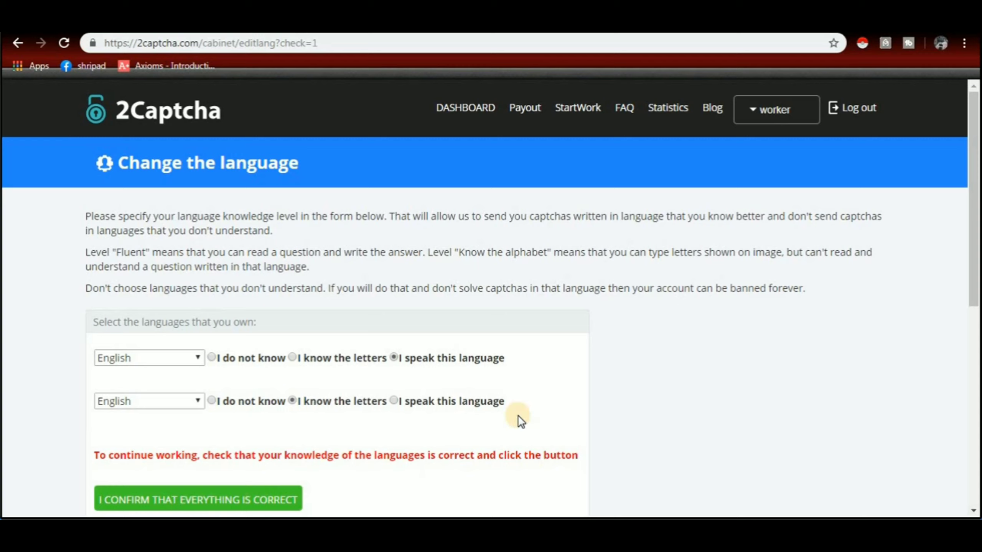
pyautogui.click(246, 499)
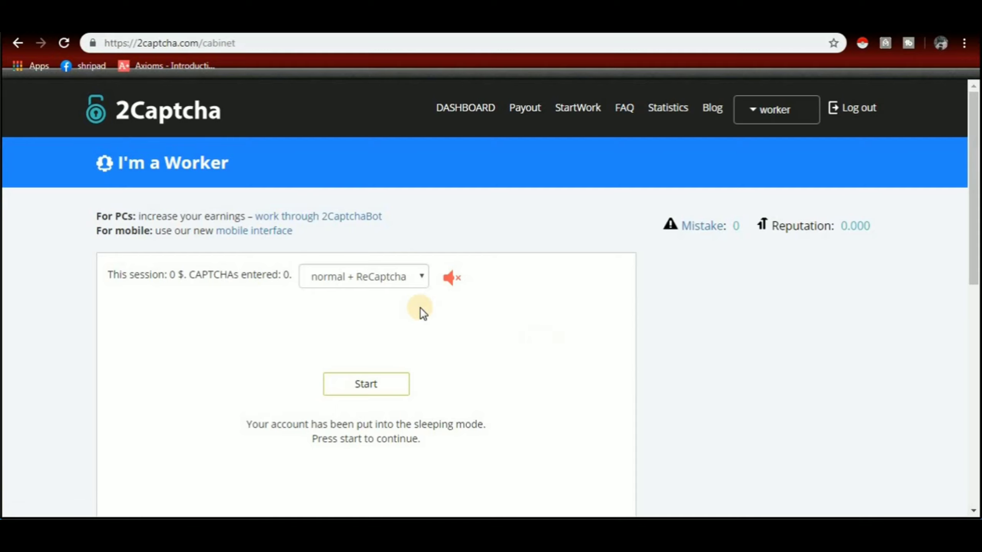
# Step: Wake the account from sleeping mode and start receiving real captchas
pyautogui.click(358, 392)
pyautogui.click(368, 387)
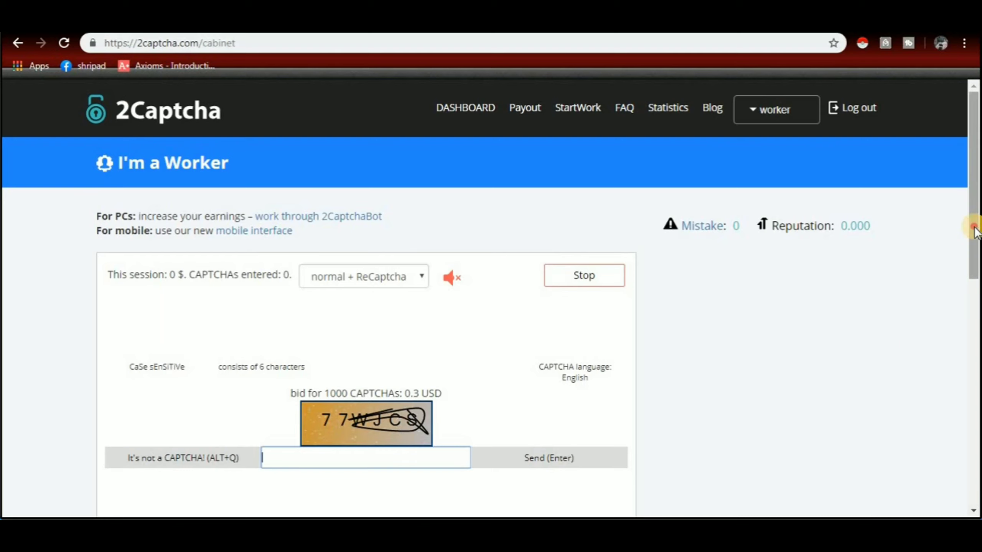
# Step: Answer the first real captcha with '7WJC' and send it
pyautogui.moveTo(978, 232); pyautogui.dragTo(968, 269)
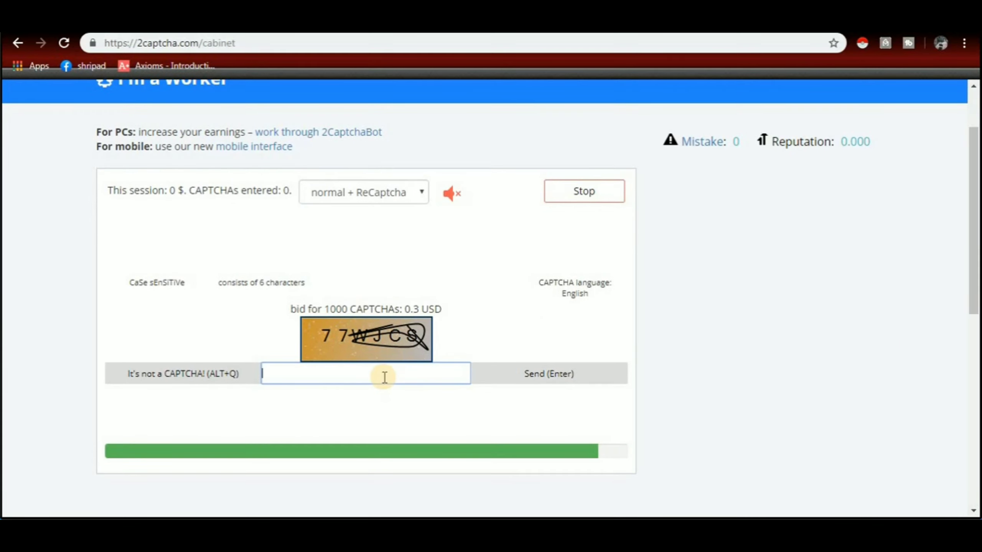
pyautogui.write('77WJCS')
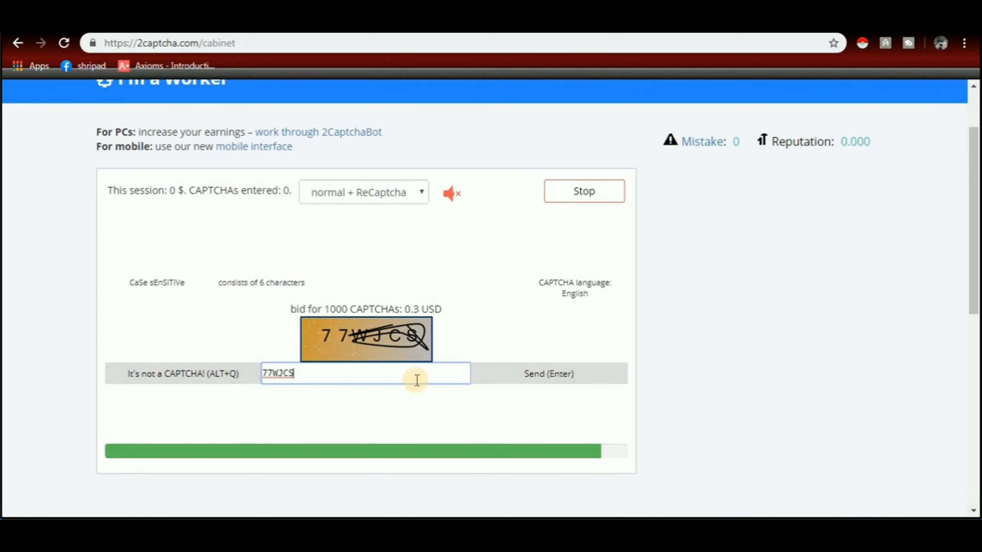
pyautogui.click(548, 377)
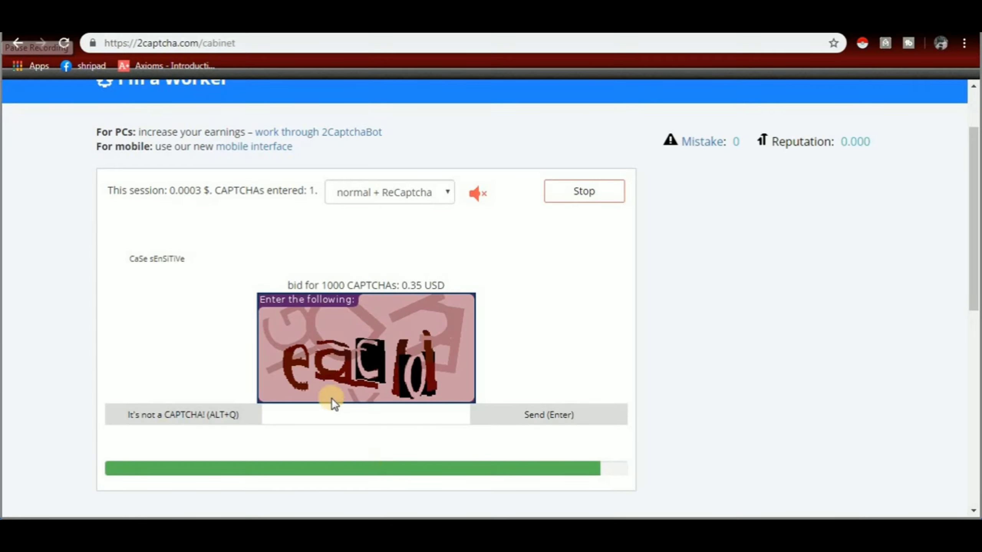
# Step: Answer the second captcha with 'eaC0' and send it
pyautogui.click(333, 416)
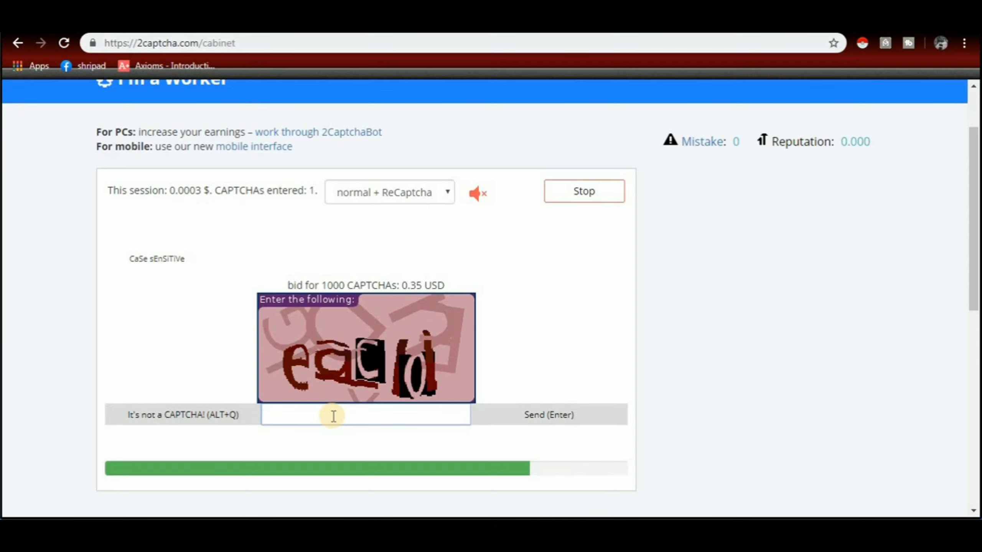
pyautogui.write('eaC')
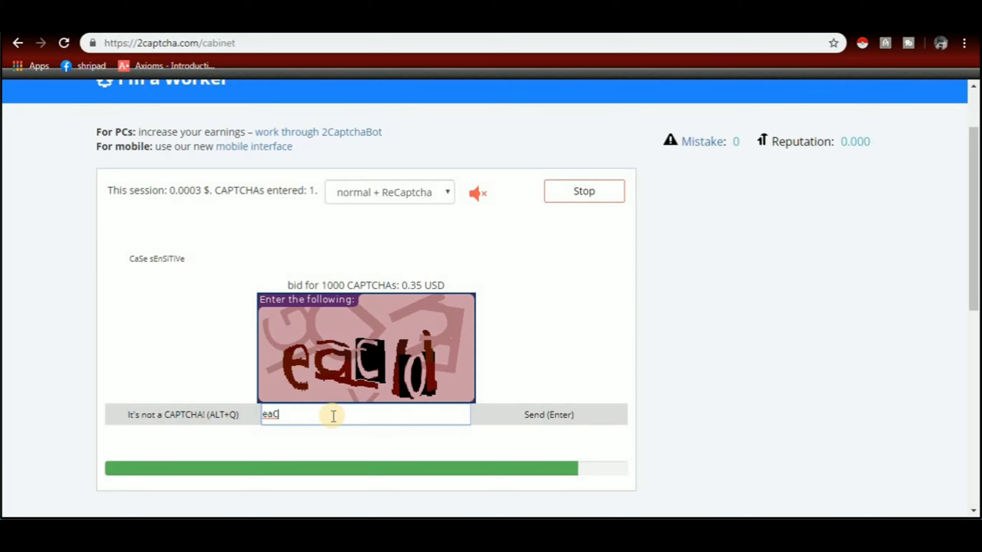
pyautogui.write('0')
pyautogui.click(562, 416)
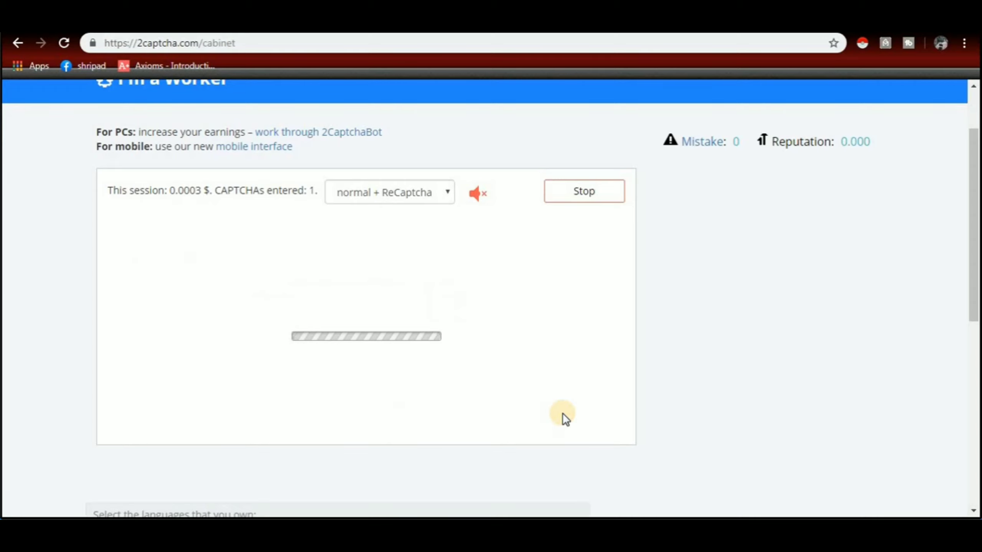
# Step: Send '833hy5q' as the third captcha answer, then stop the session at 0.001 $
pyautogui.write('833hy5q')
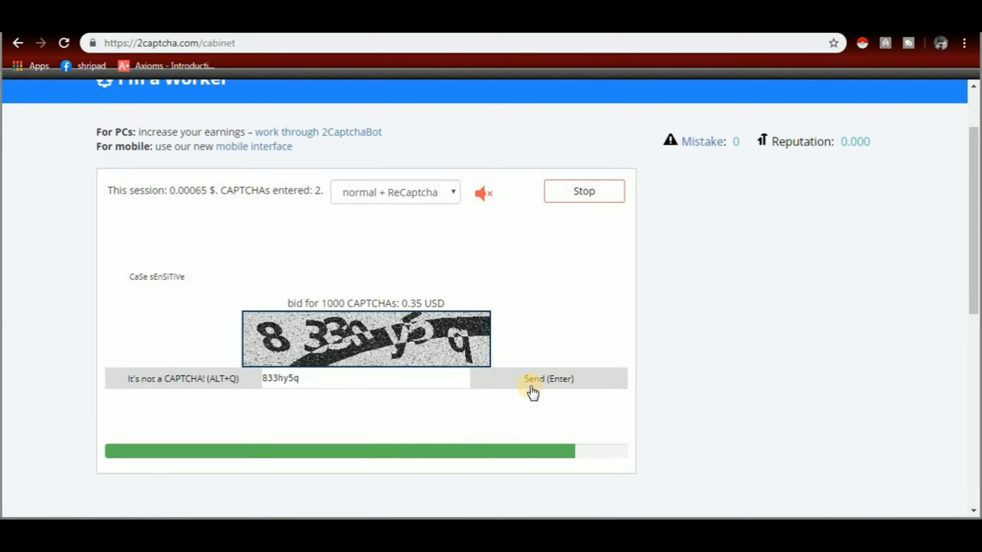
pyautogui.click(556, 379)
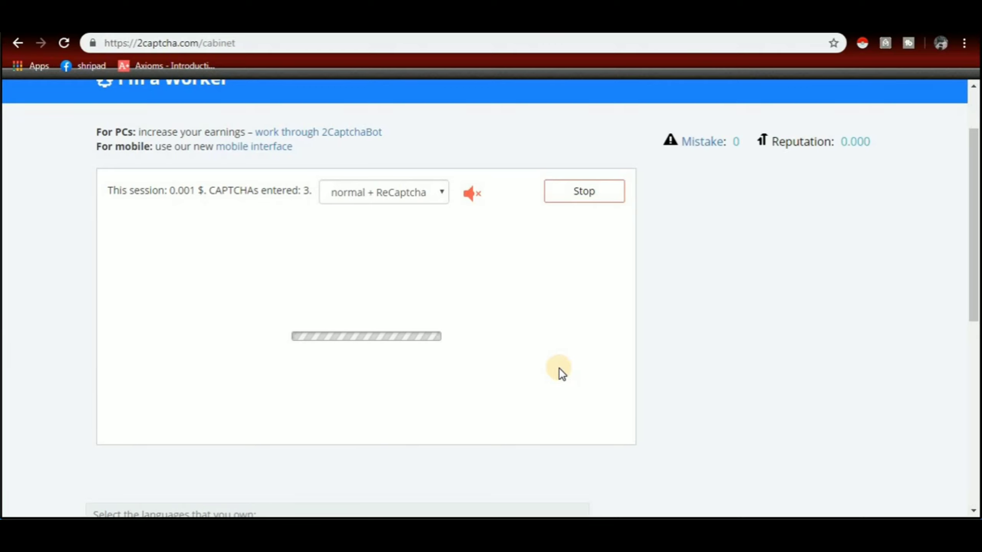
pyautogui.click(587, 195)
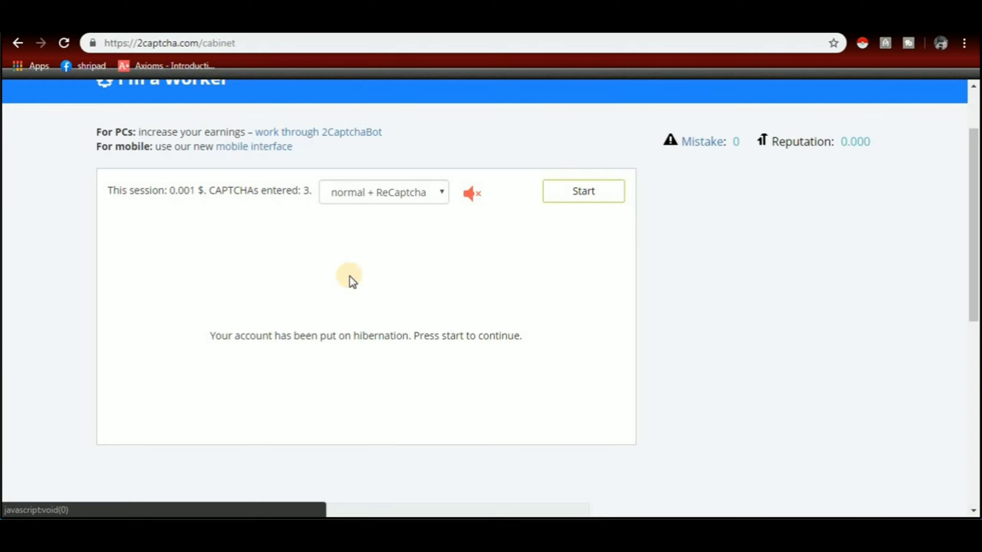